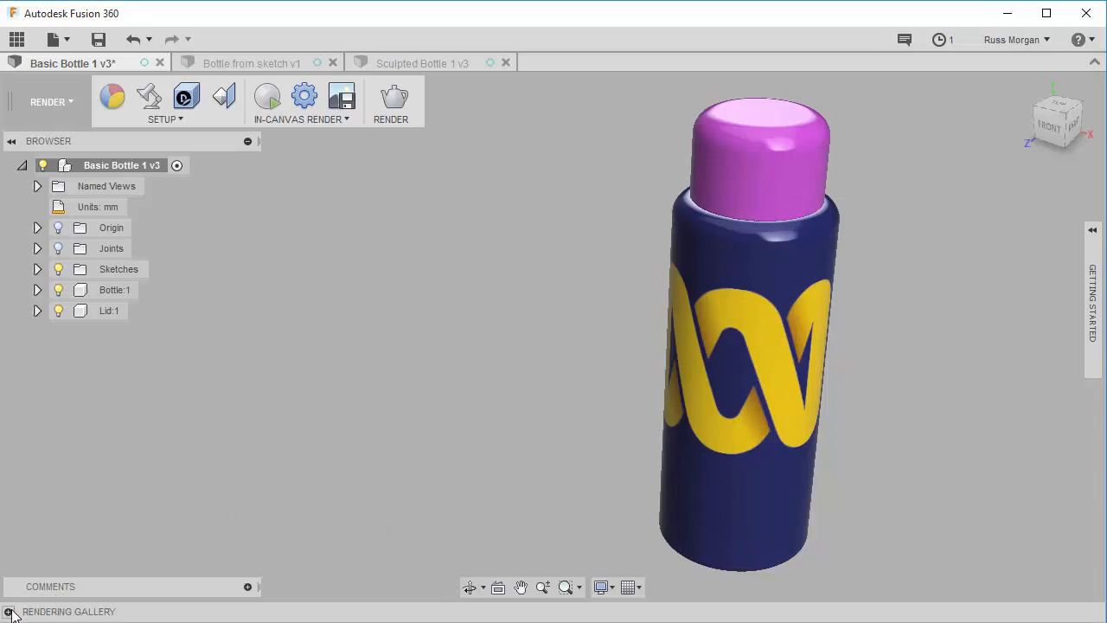
- Start a render of the bottle with the Local Renderer at Excellent quality, 100, after comparing the Cloud Renderer options
left_click(9, 613)
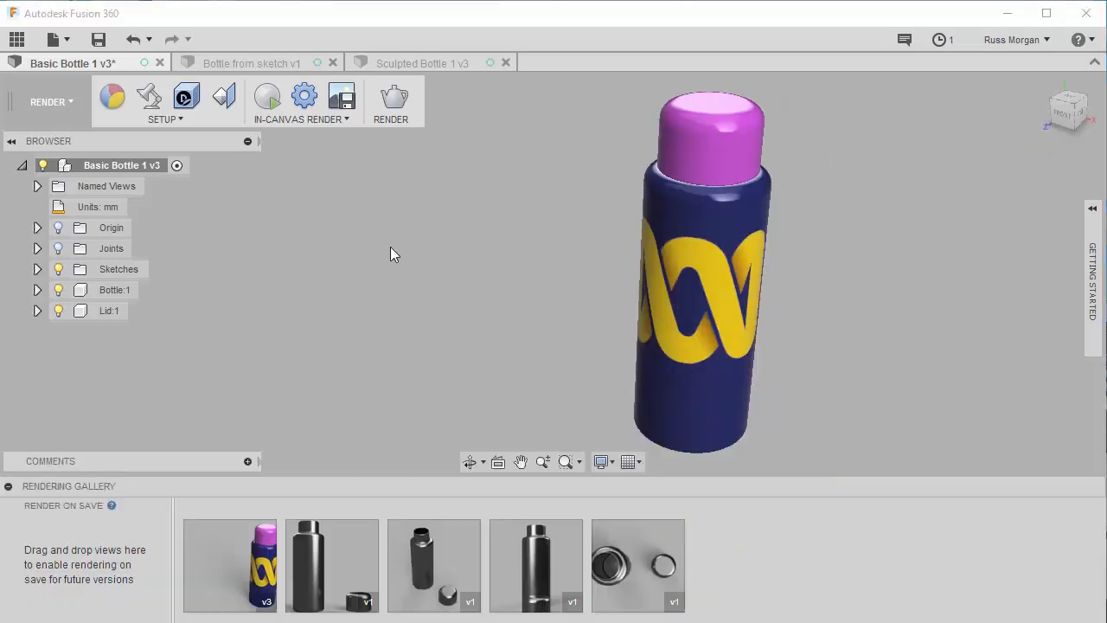
left_click(398, 102)
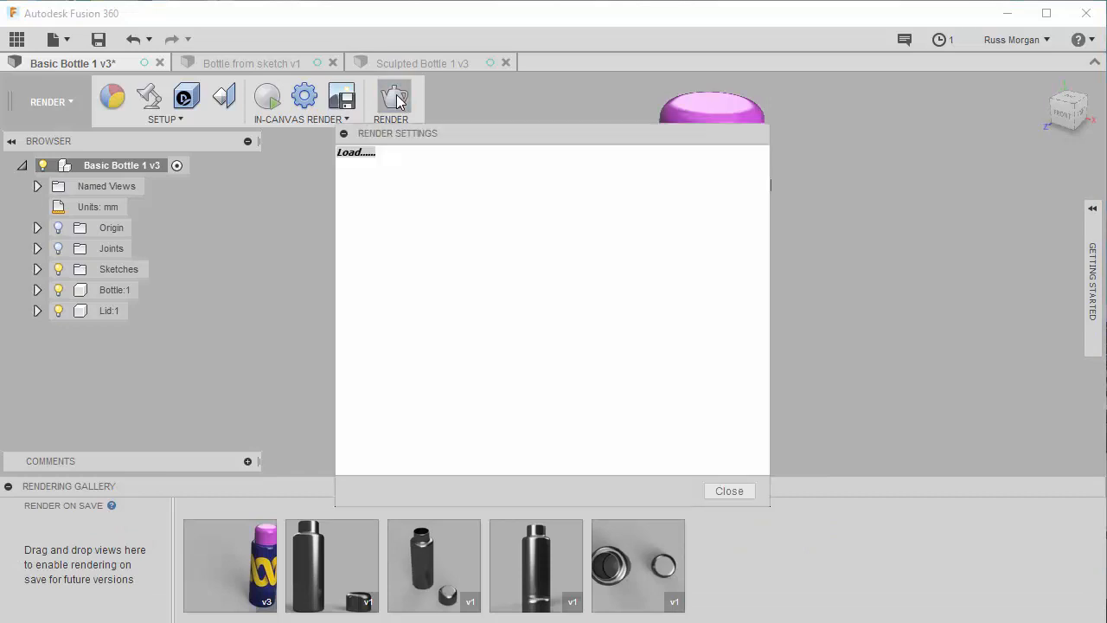
left_click_drag(530, 130, 426, 89)
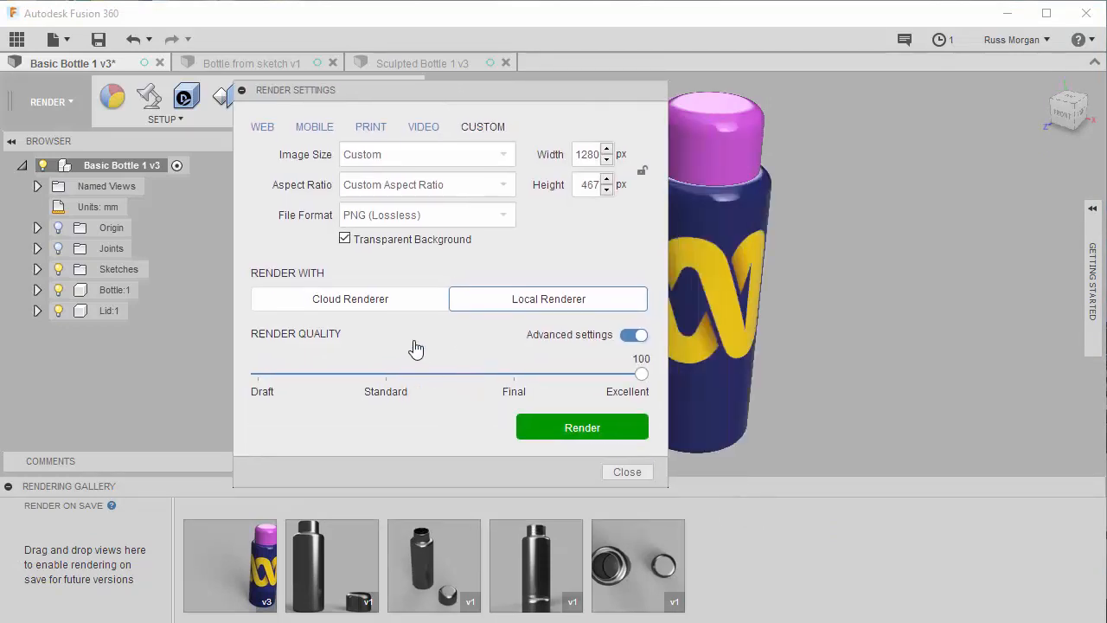
left_click(362, 299)
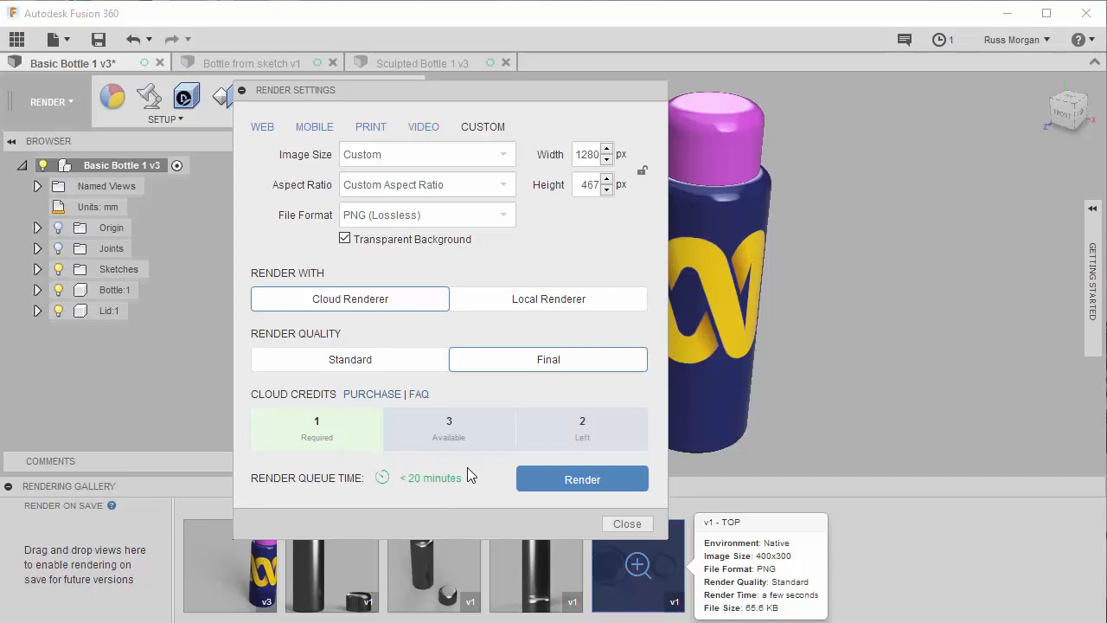
left_click(550, 300)
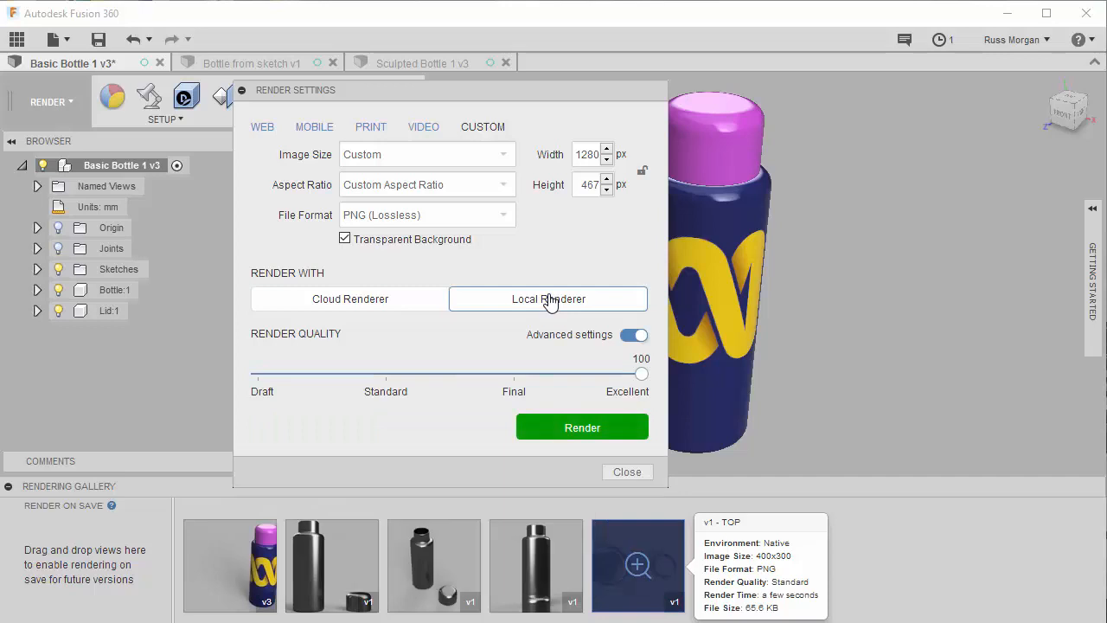
mouse_move(640, 375)
left_mouse_down()
mouse_move(510, 383)
mouse_move(649, 374)
left_mouse_up()
left_click(580, 429)
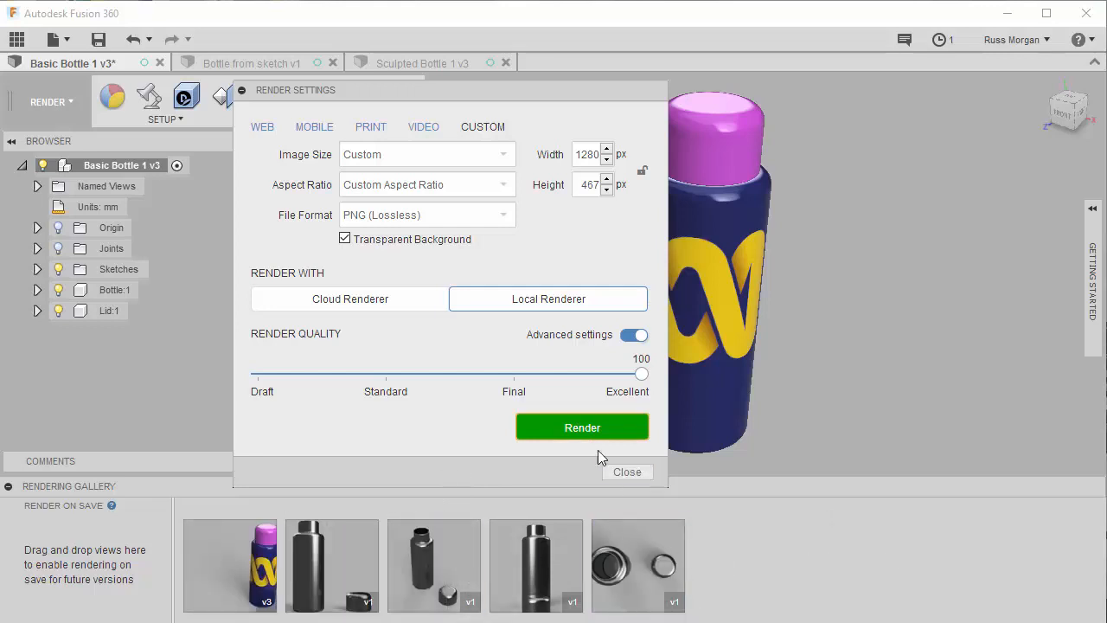
left_click(585, 427)
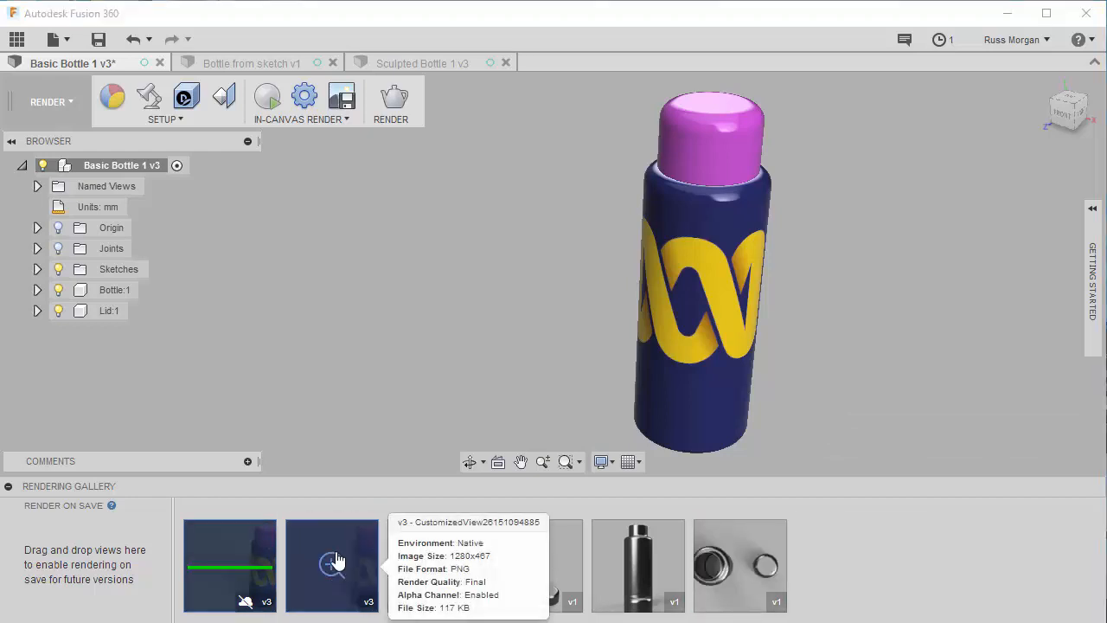
- View the finished v3 bottle render from the rendering gallery and try to download it as a PNG to the Desktop
mouse_move(338, 560)
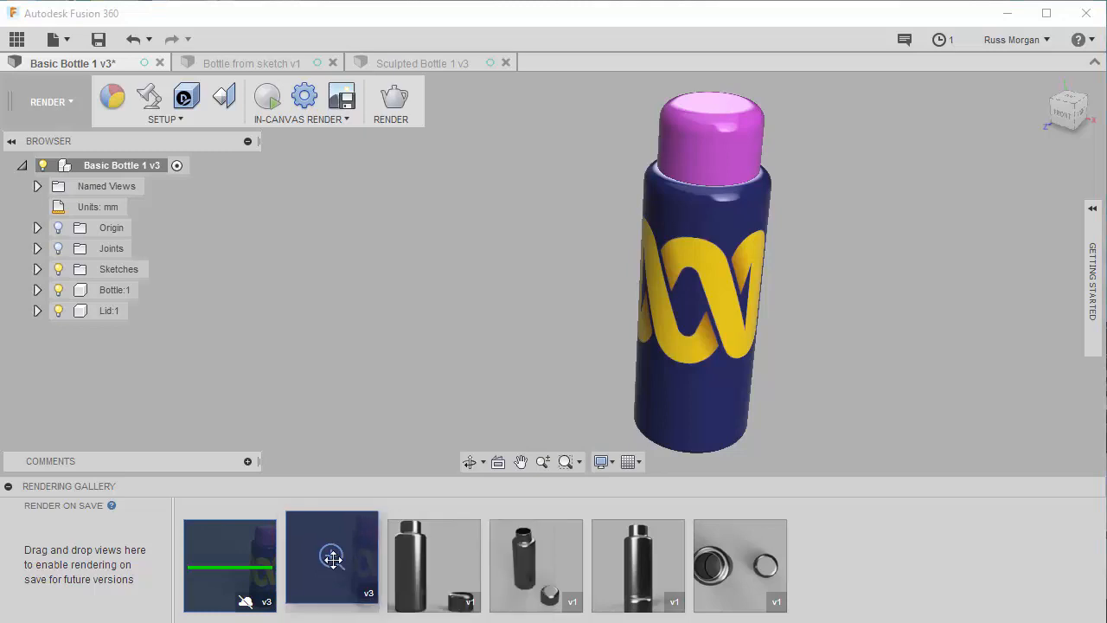
left_click(335, 563)
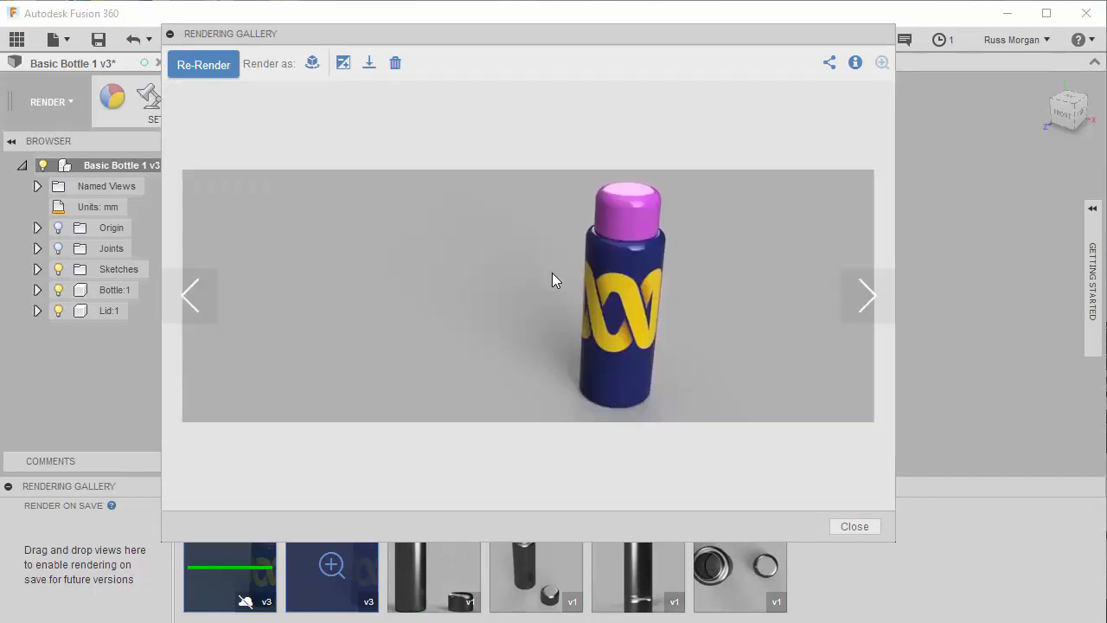
left_click(369, 63)
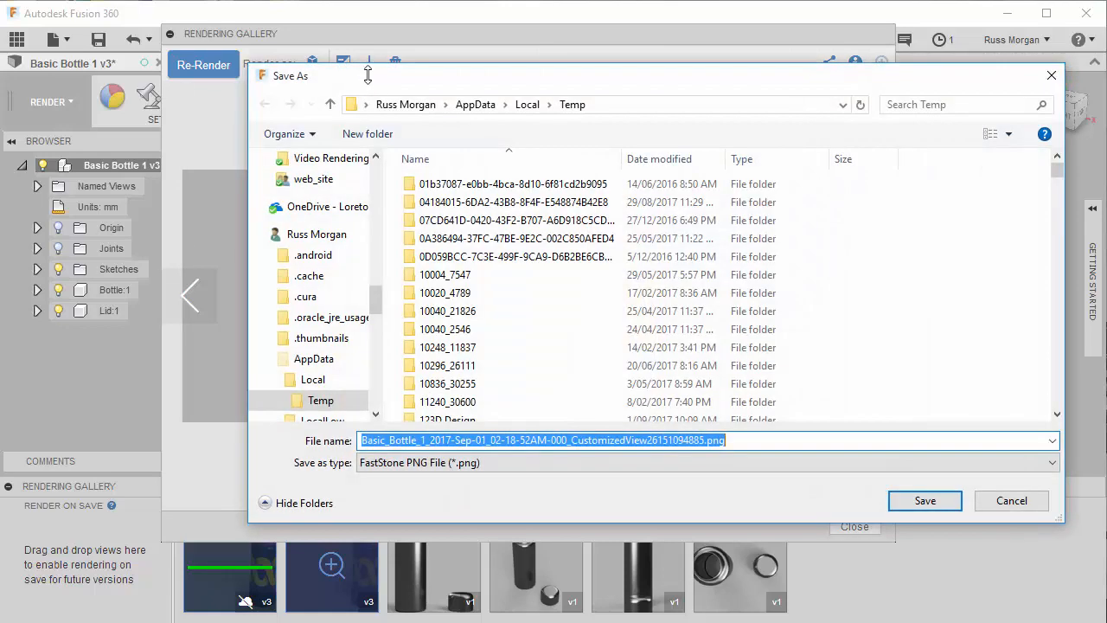
left_click(369, 104)
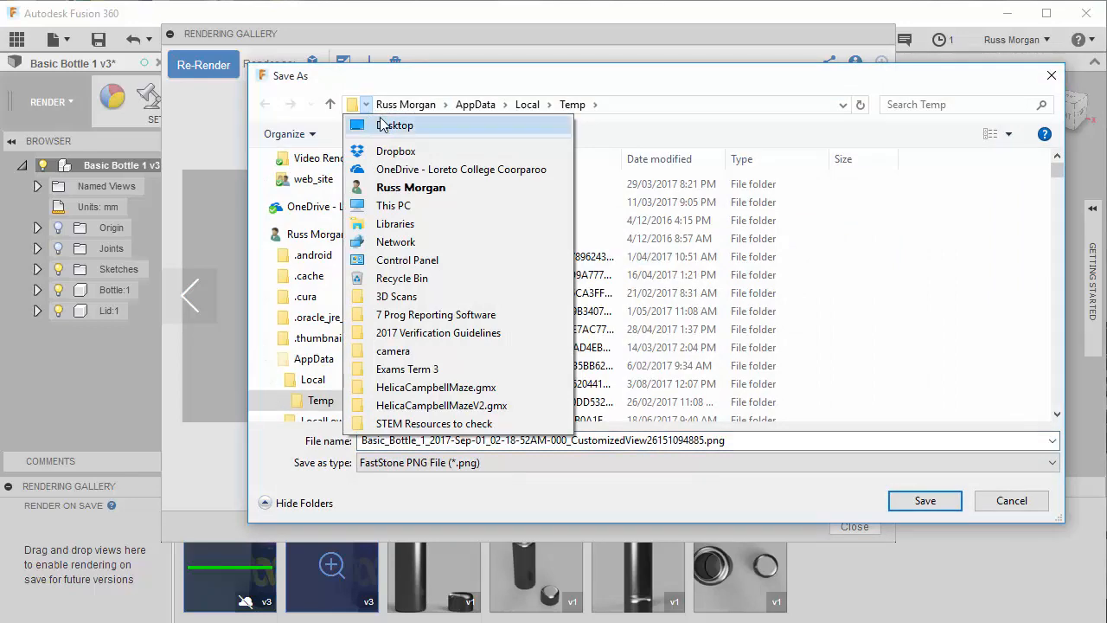
left_click(387, 128)
left_click(426, 441)
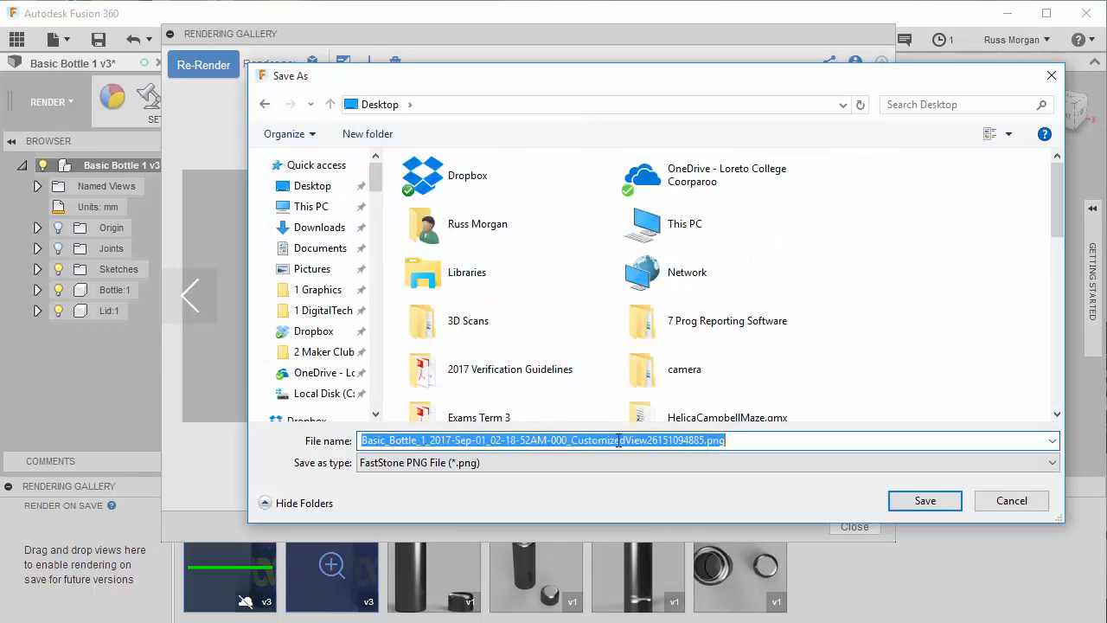
left_click(1012, 502)
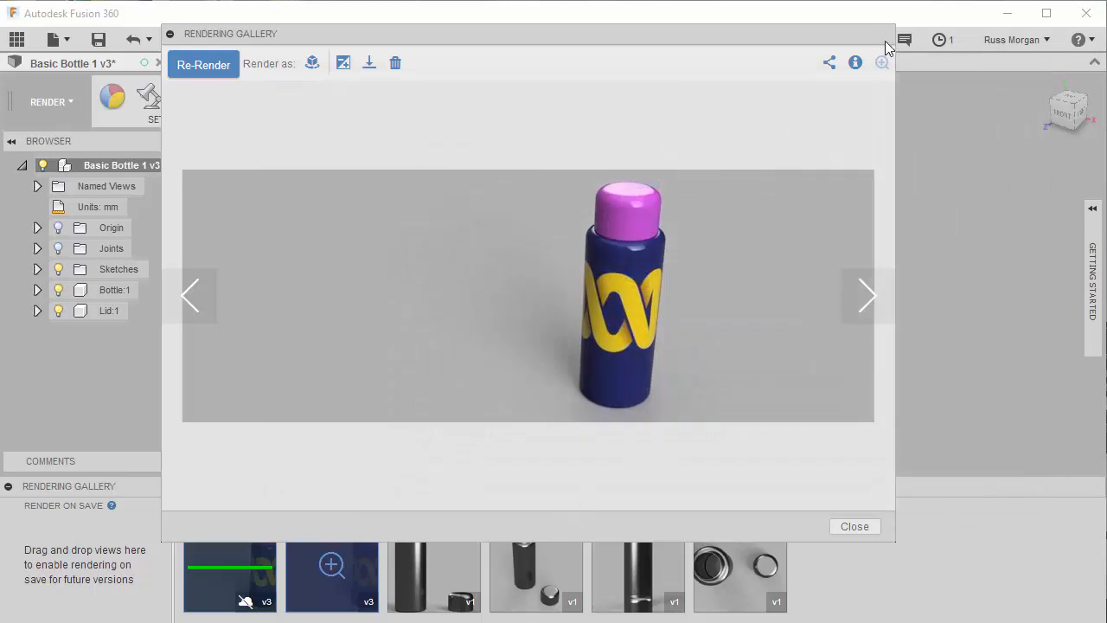
left_click(853, 524)
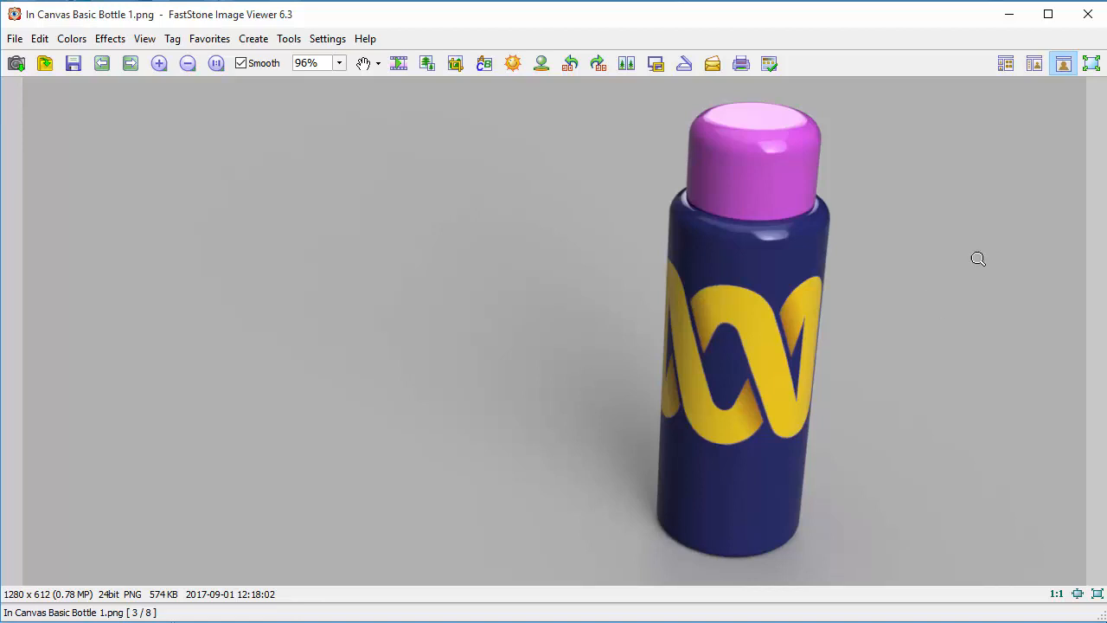
- Look over the saved basic bottle and sculpted bottle in-canvas renders in FastStone Image Viewer and close them
left_click(1088, 14)
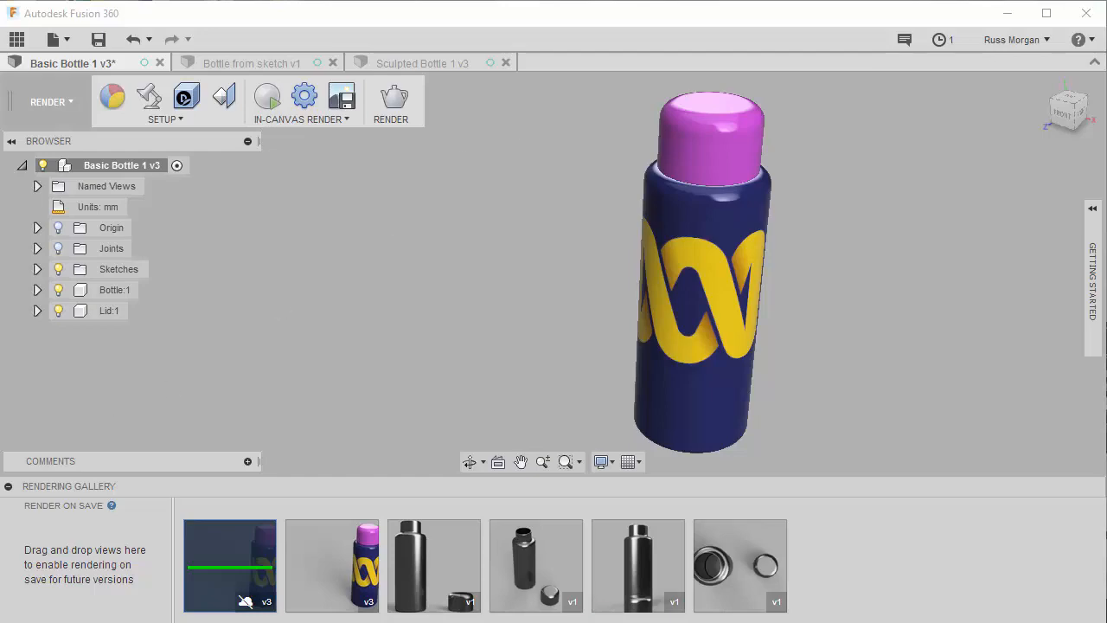
double_click(246, 601)
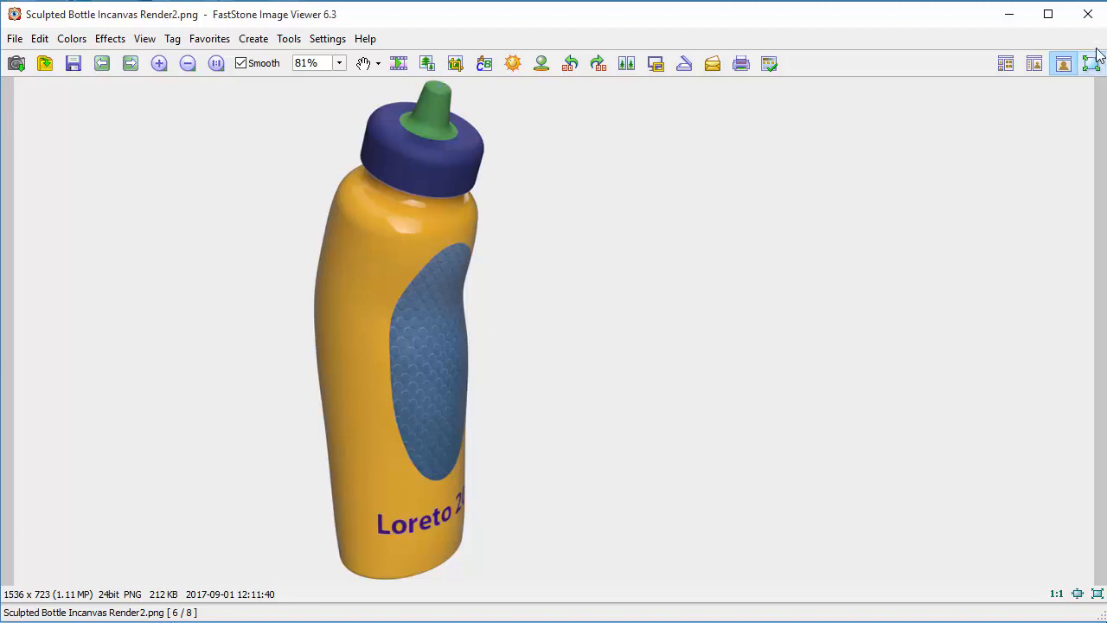
left_click(1088, 14)
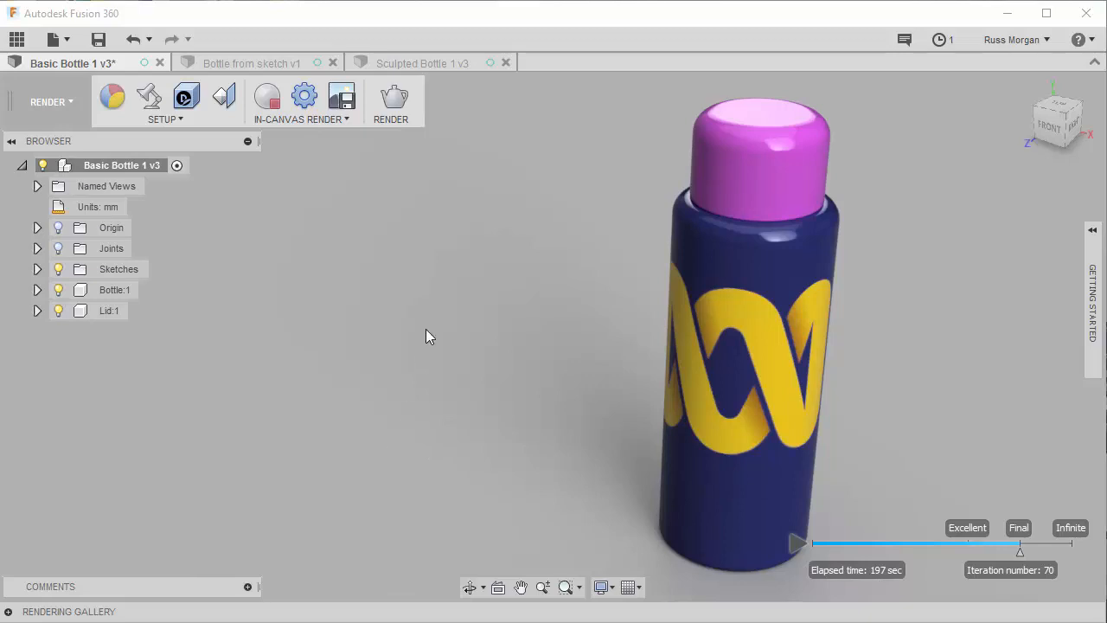
- Capture the in-canvas render at Current Document Window Size and save it as a PNG named Basic Bottle 1 v5
left_click(342, 99)
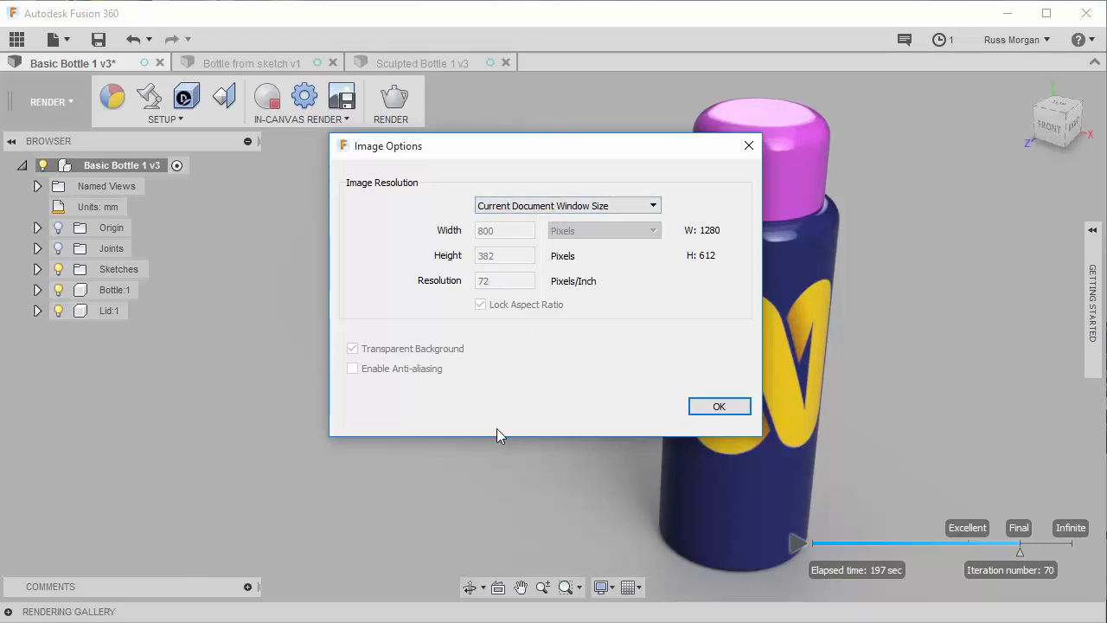
left_click(717, 406)
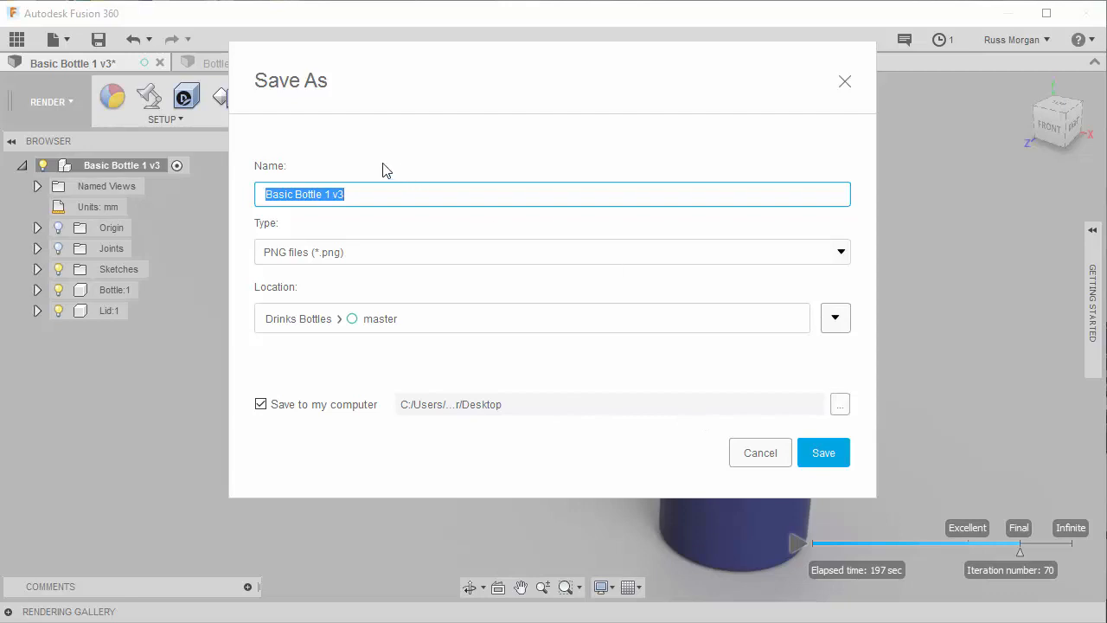
left_click(350, 192)
key("BackSpace")
type("5")
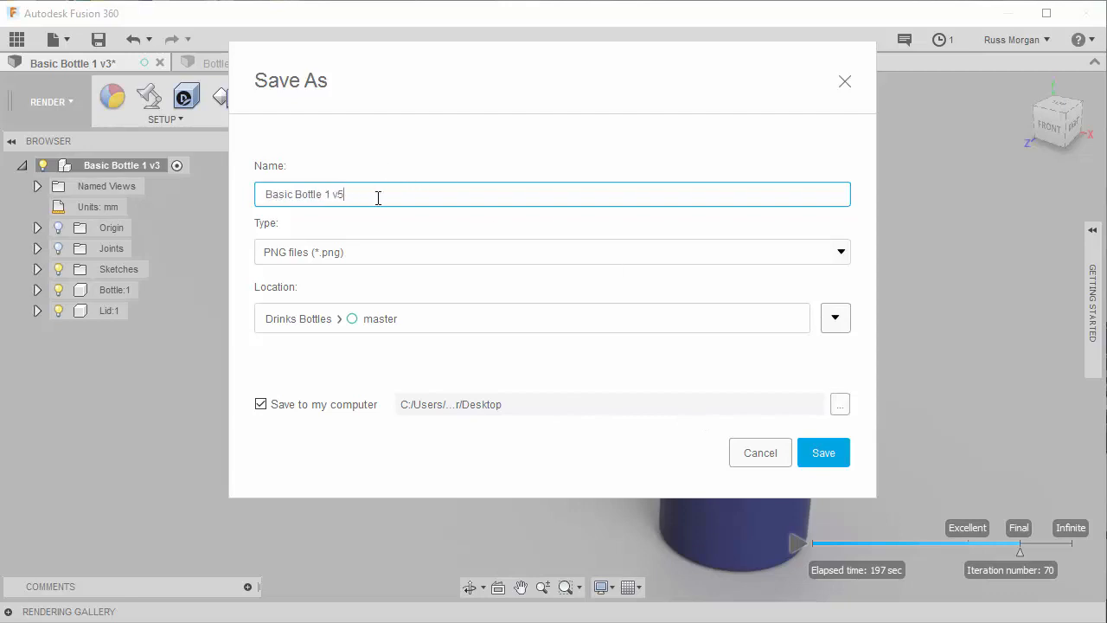
left_click(824, 455)
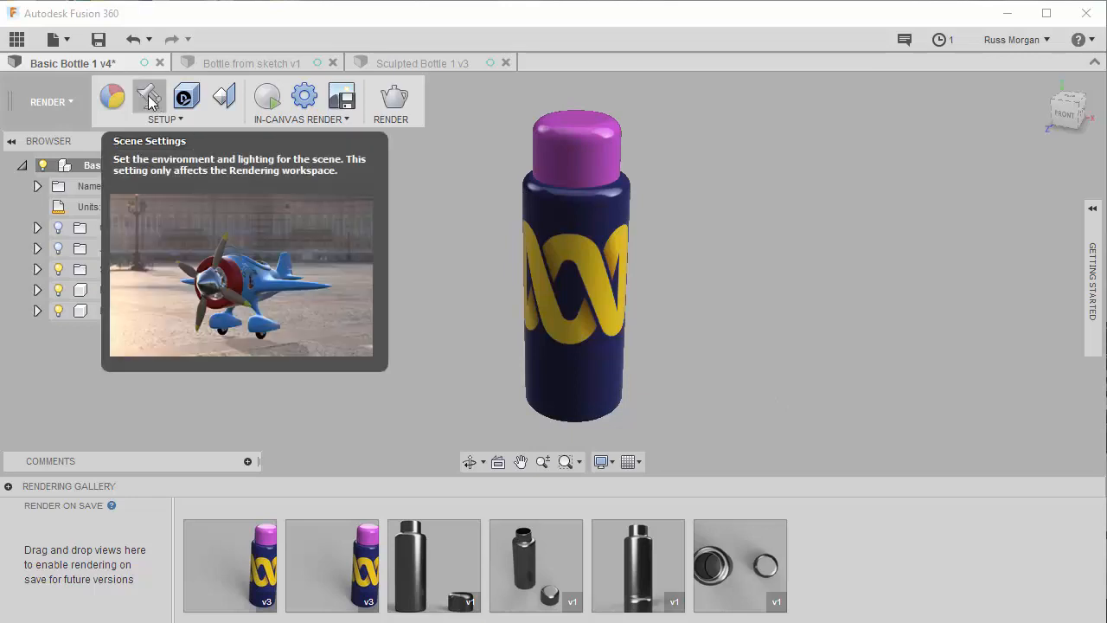
- Collapse the rendering gallery and set the scene's background to Environment
left_click(8, 487)
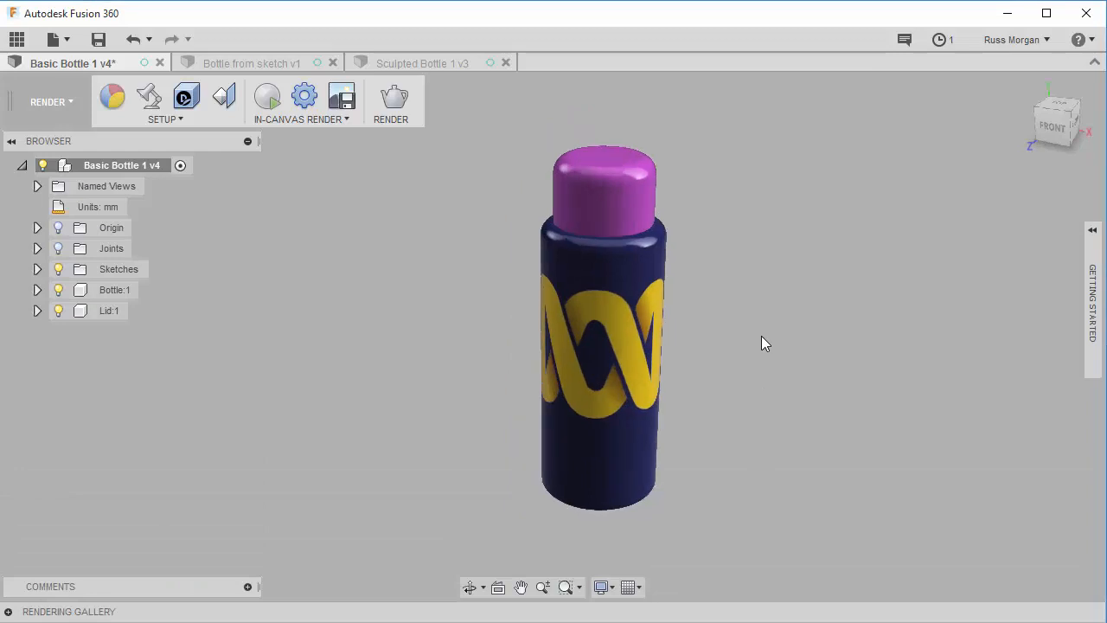
scroll(761, 336, "up", 2)
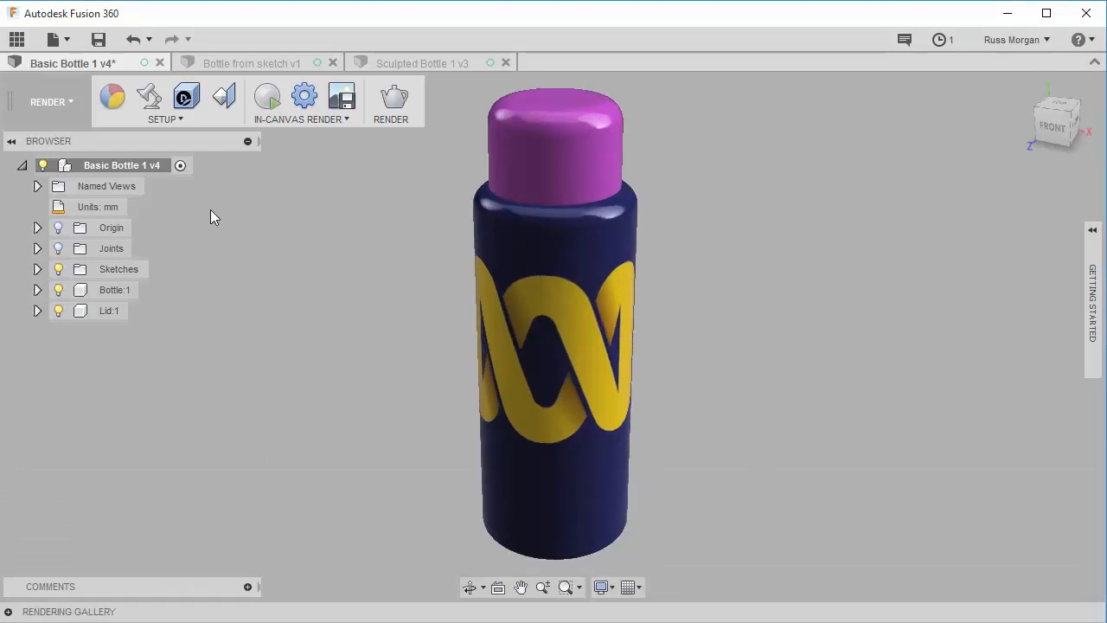
left_click(149, 99)
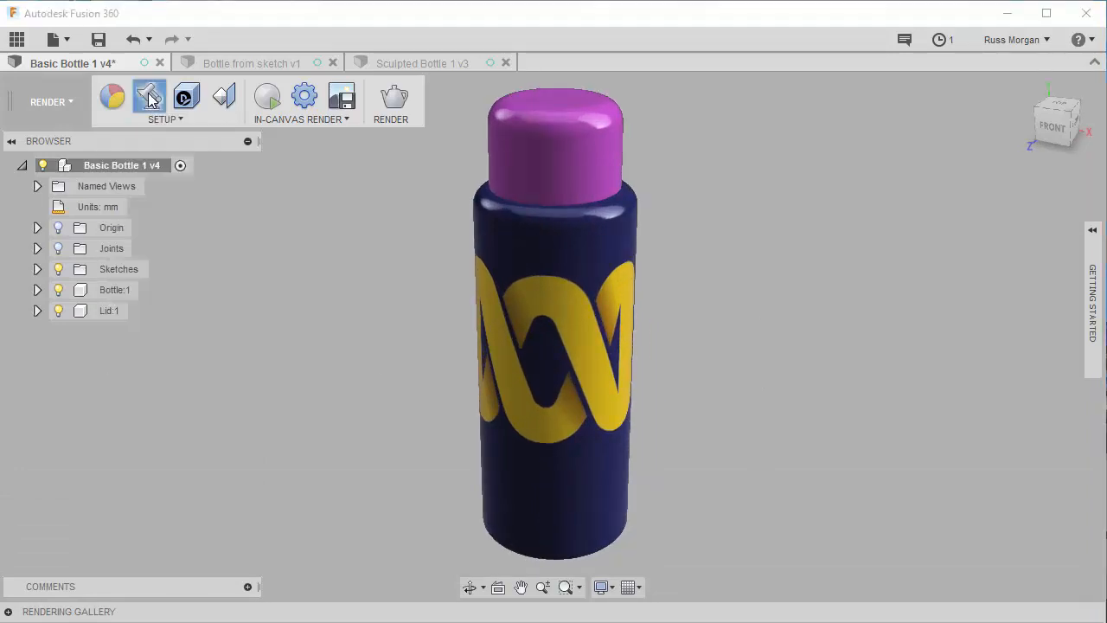
left_click_drag(892, 94, 877, 24)
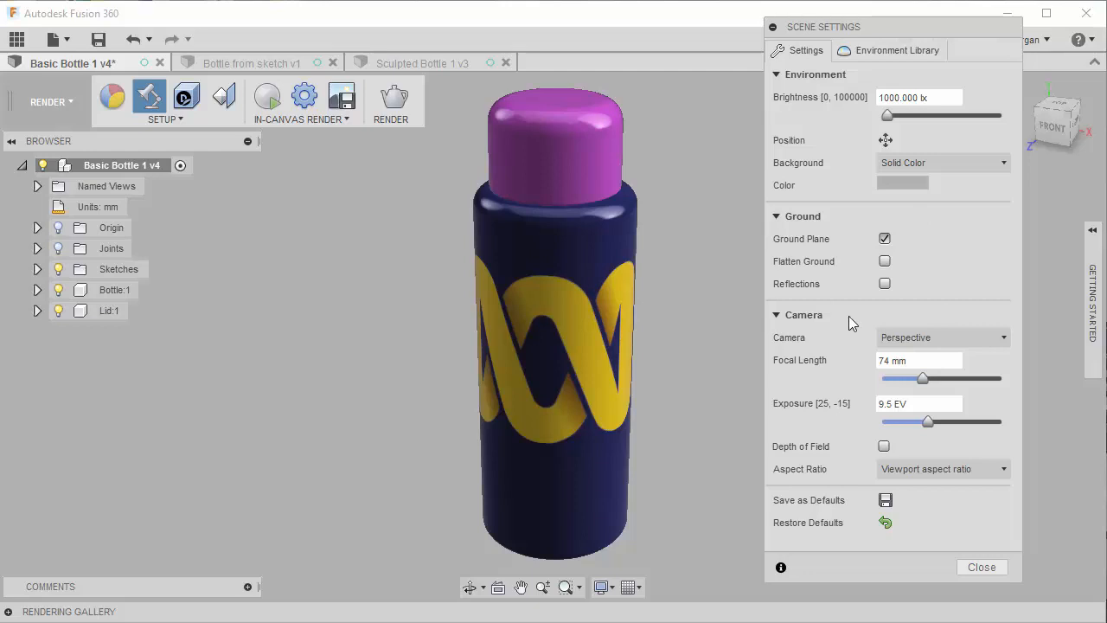
left_click(952, 163)
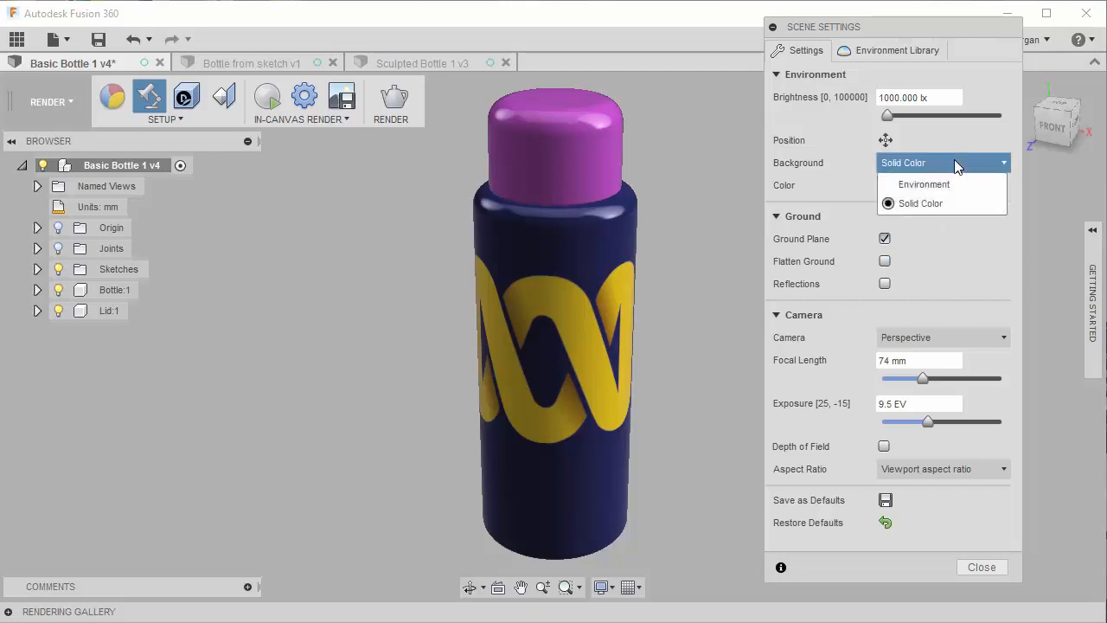
left_click(917, 185)
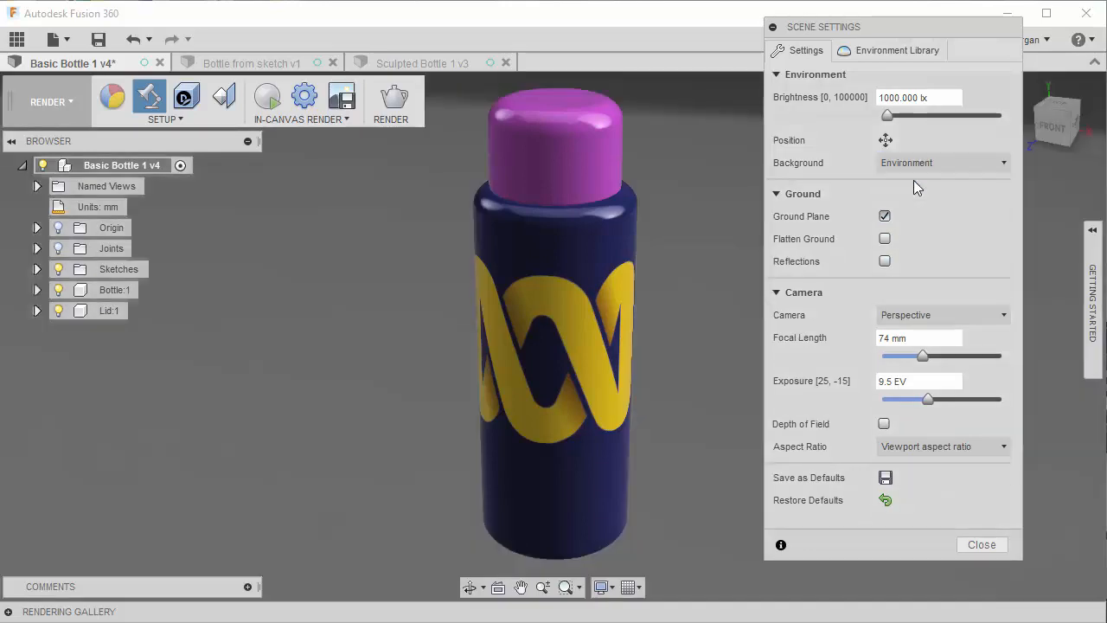
- Try the Grid Light, Rim Highlights and Plaza environments on the bottle, return to Sharp Highlights, and browse the remaining library environments
left_click(894, 52)
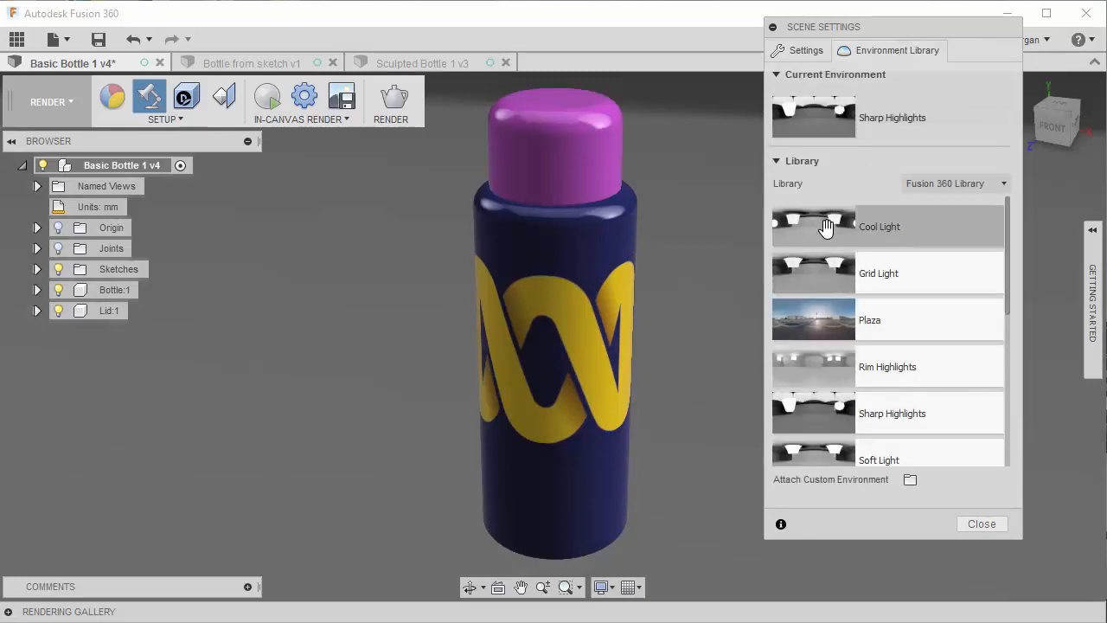
left_click(828, 274)
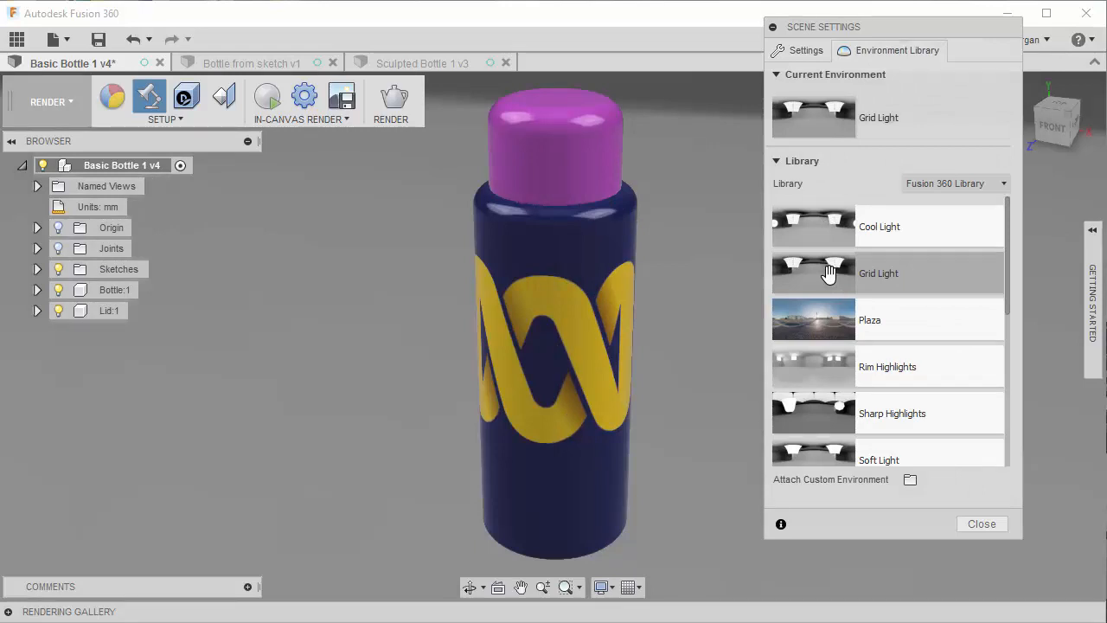
left_click(805, 363)
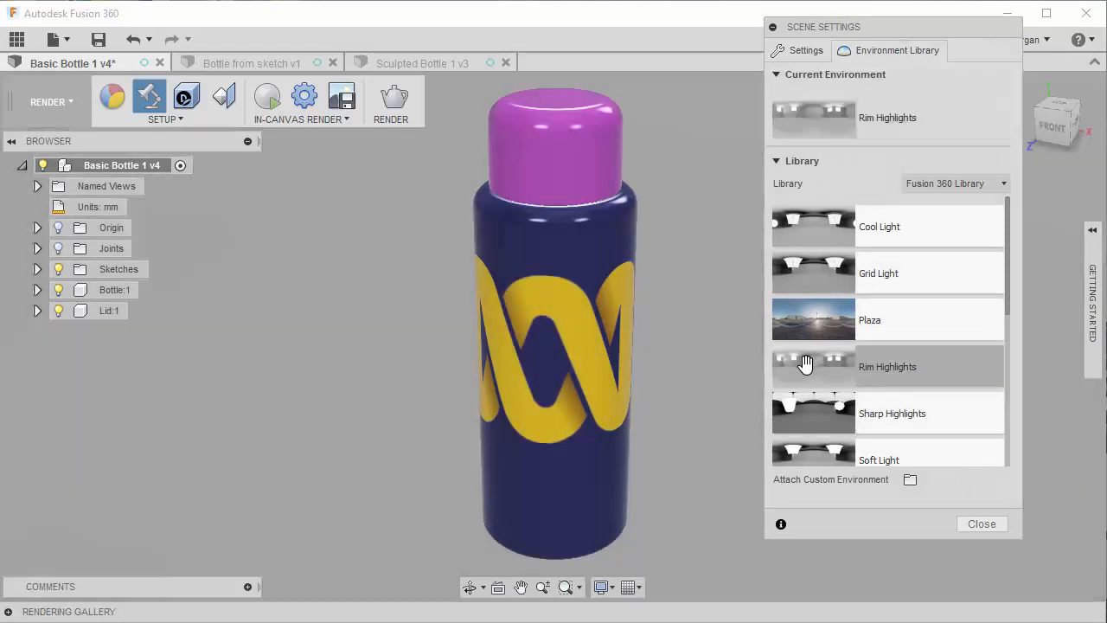
left_click(817, 320)
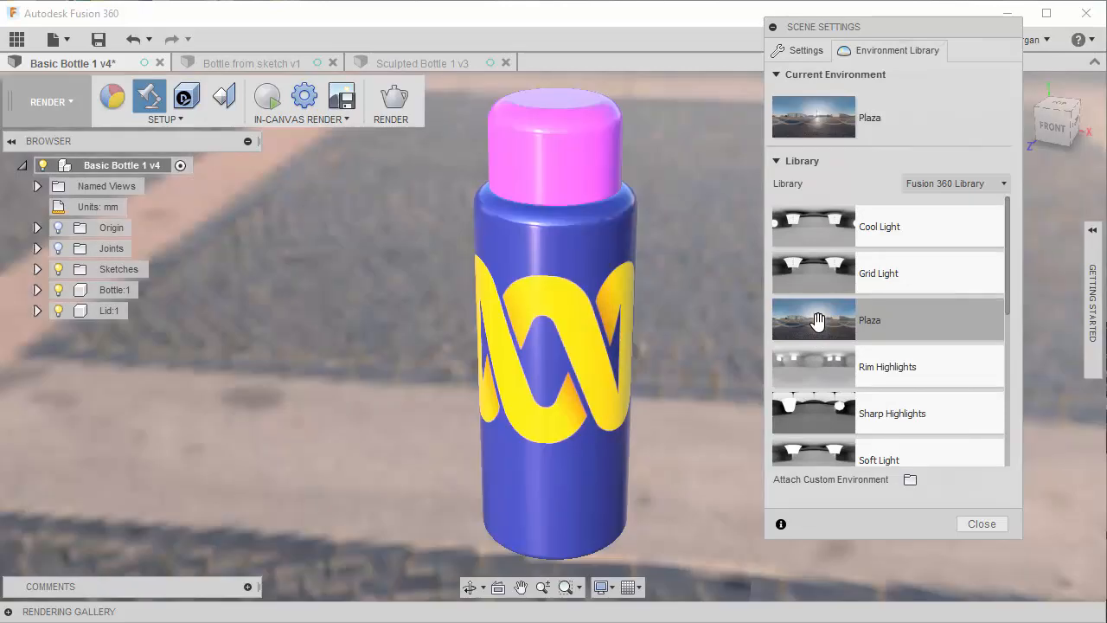
left_click(828, 411)
scroll(914, 366, "down", 5)
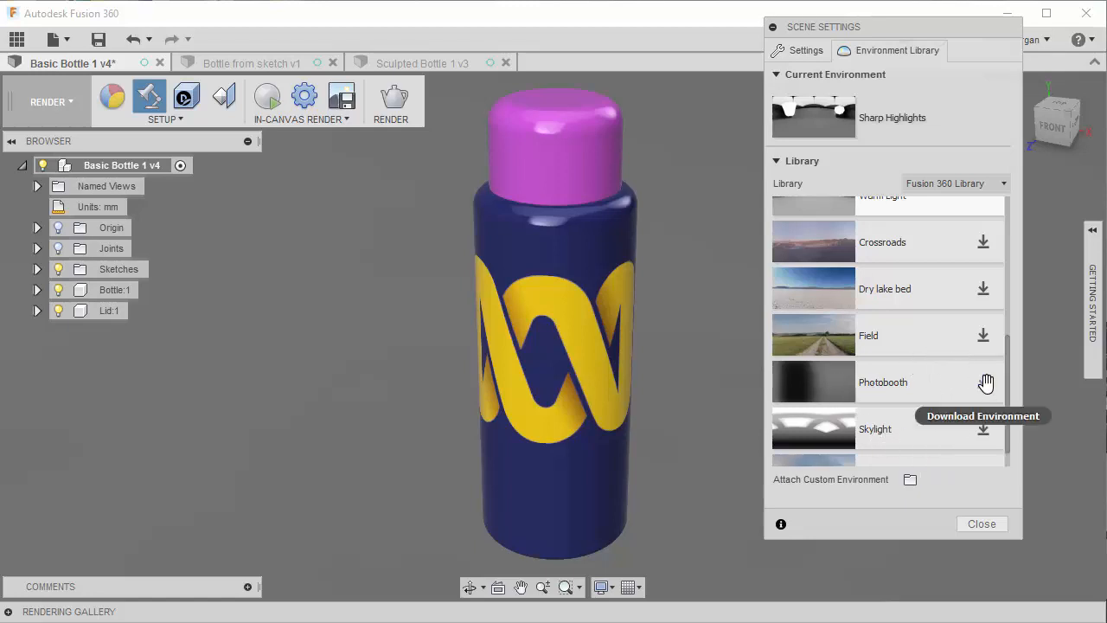
scroll(874, 394, "down", 1)
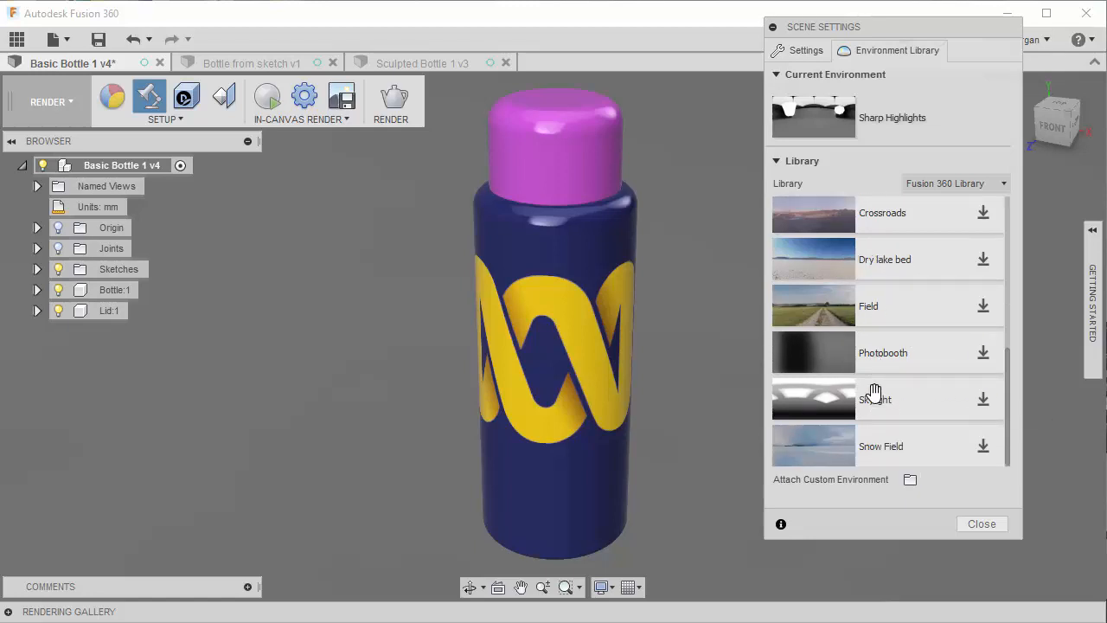
scroll(874, 391, "up", 5)
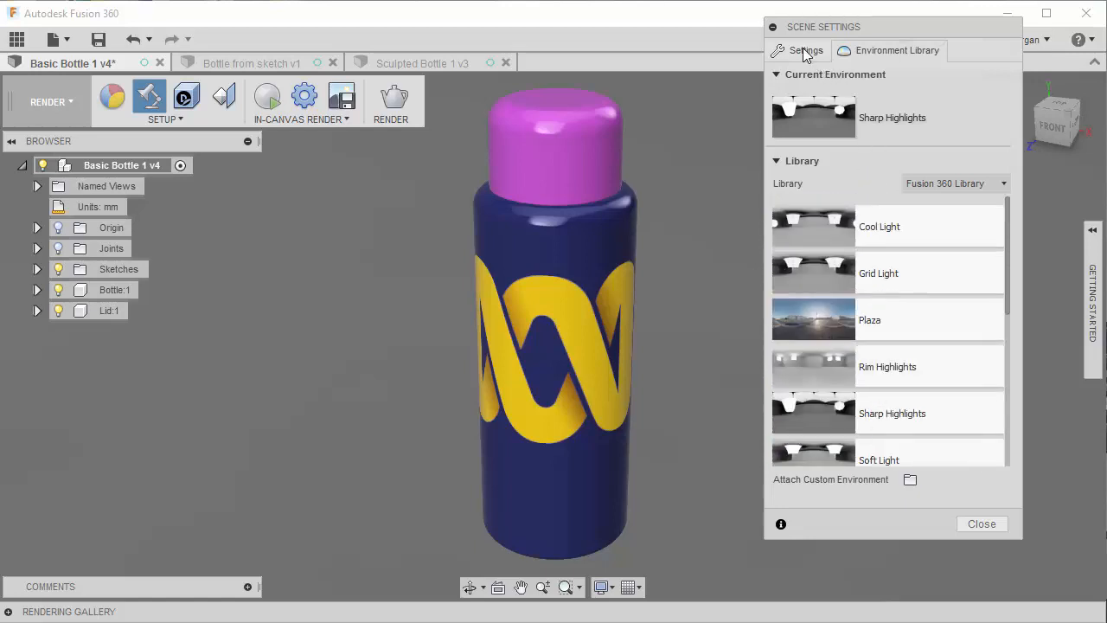
- Change the scene's background from Environment to Solid Color and apply white as its color
left_click(806, 52)
left_click(939, 159)
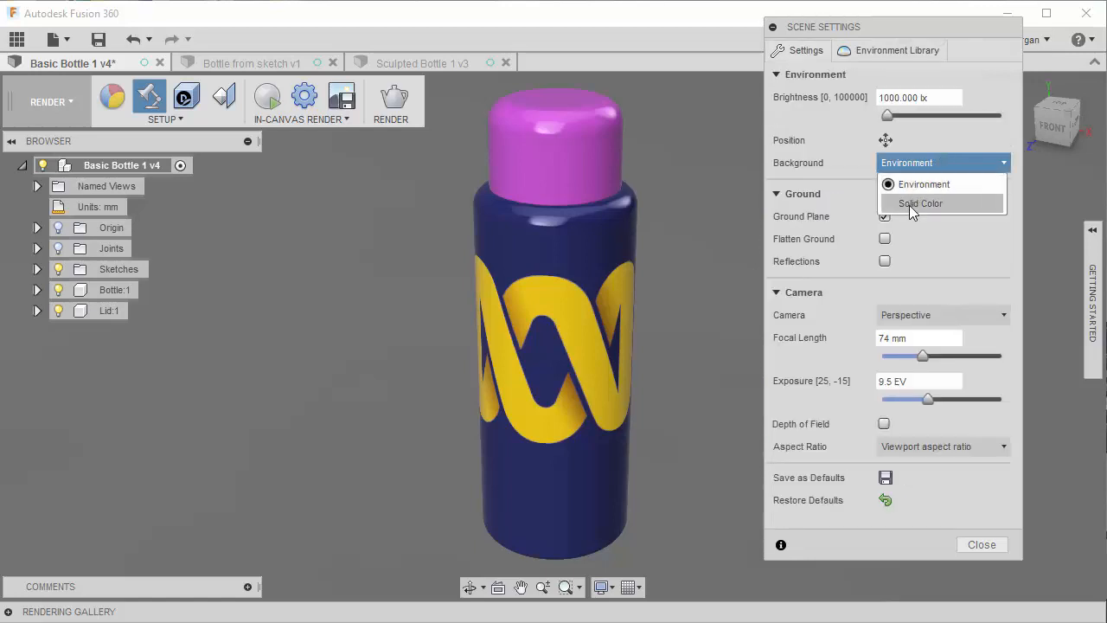
left_click(917, 204)
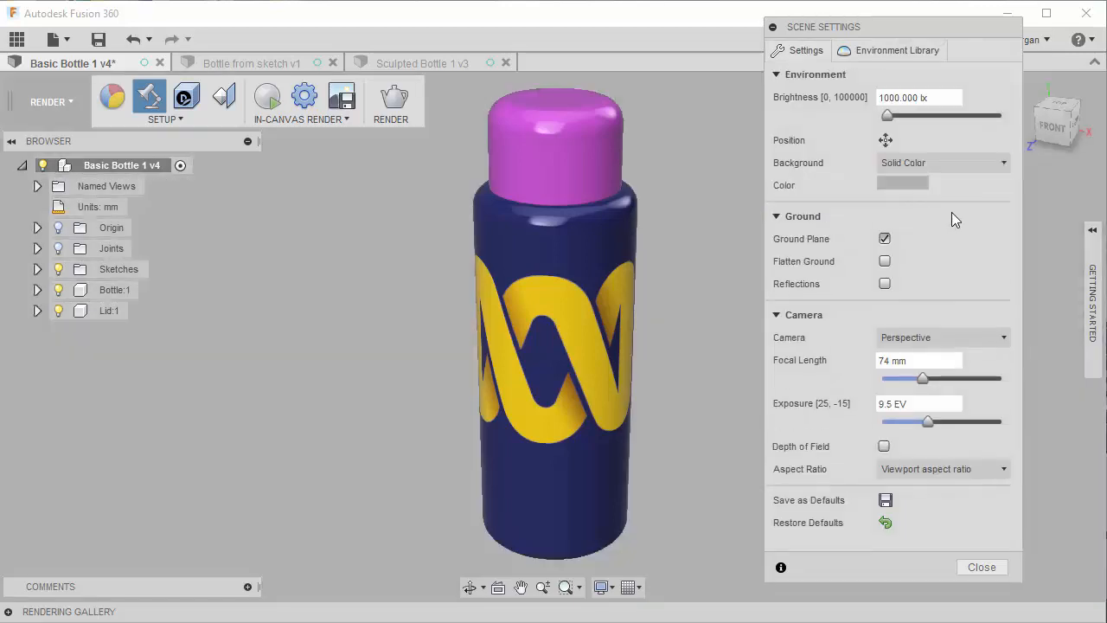
left_click(898, 179)
left_click(750, 56)
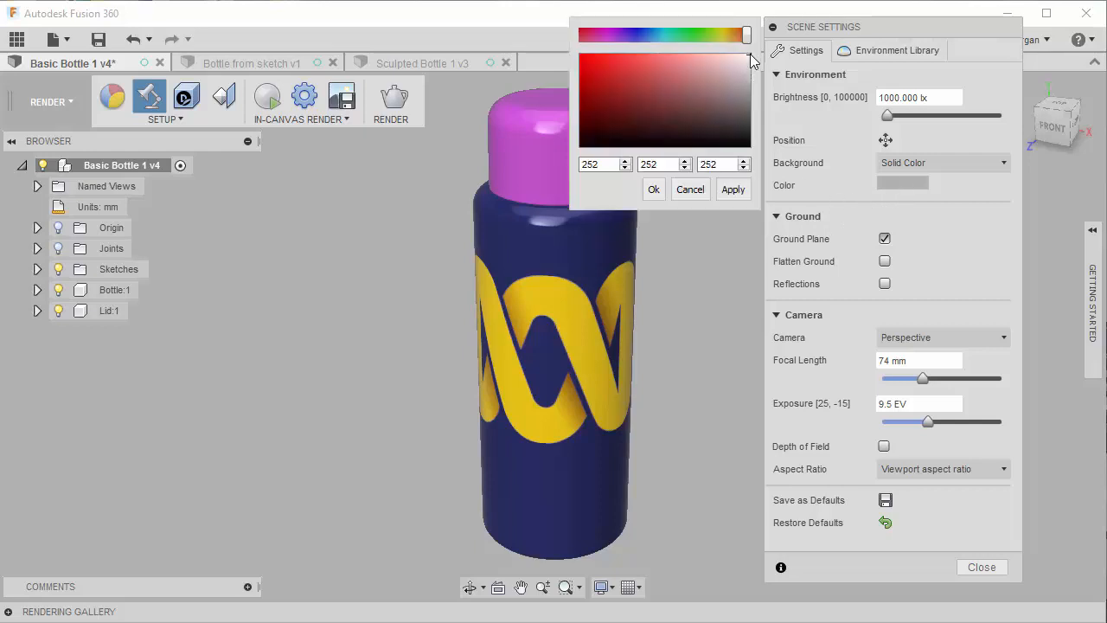
mouse_move(750, 54)
left_mouse_down()
mouse_move(740, 53)
mouse_move(749, 52)
left_mouse_up()
left_click(725, 190)
left_click(677, 190)
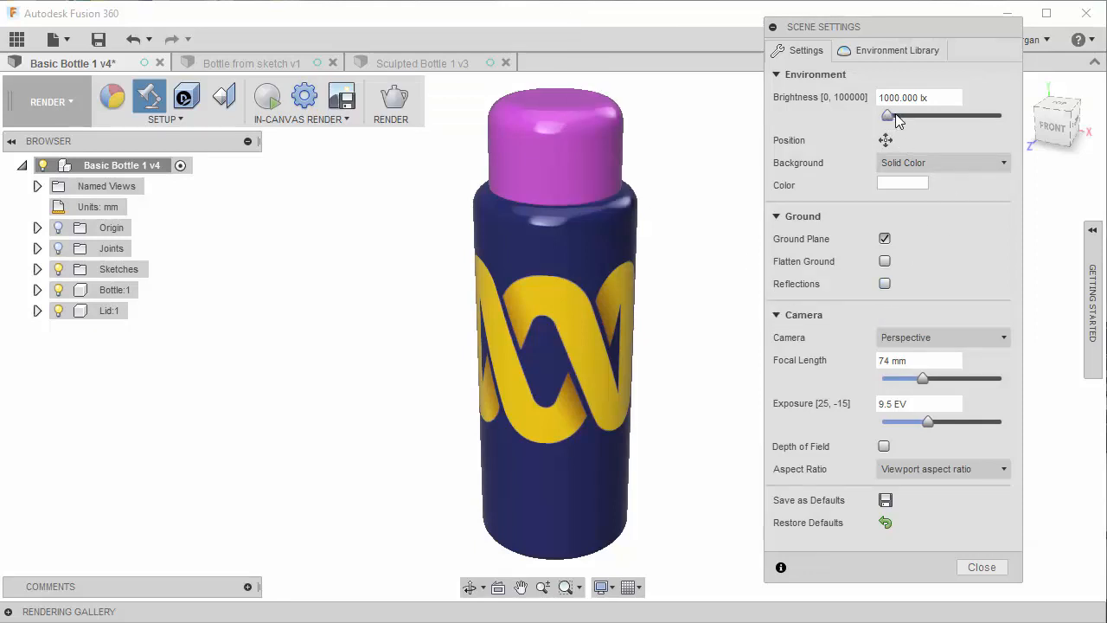
- Raise the environment brightness to about 3768 lx and rotate the environment's lighting to about 92 degrees
mouse_move(896, 113)
left_mouse_down()
mouse_move(918, 121)
mouse_move(905, 123)
left_mouse_up()
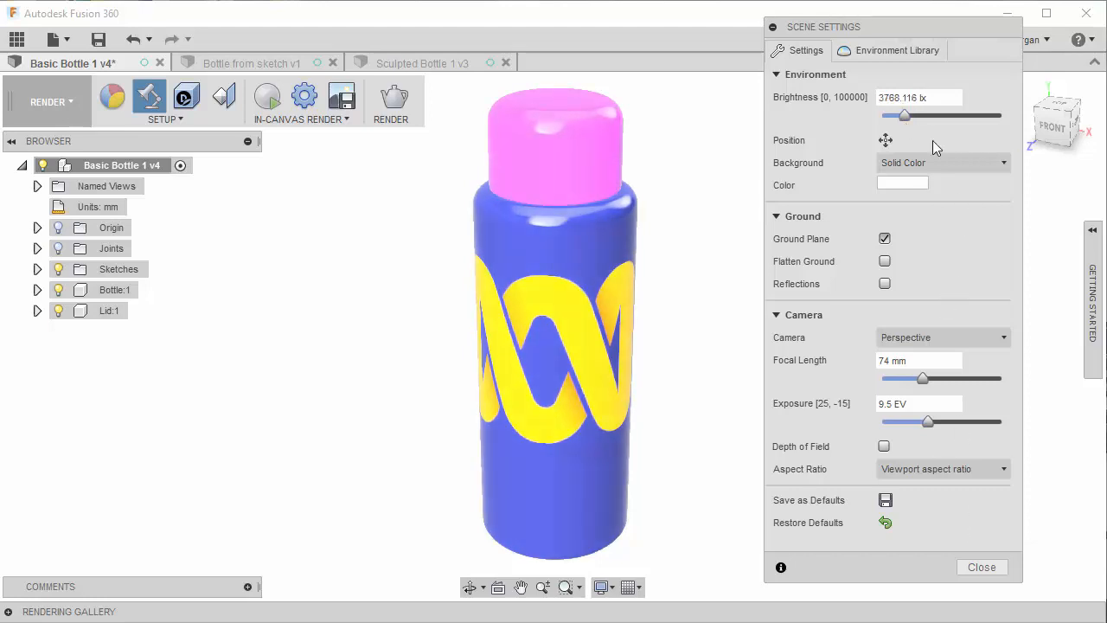
left_click(885, 140)
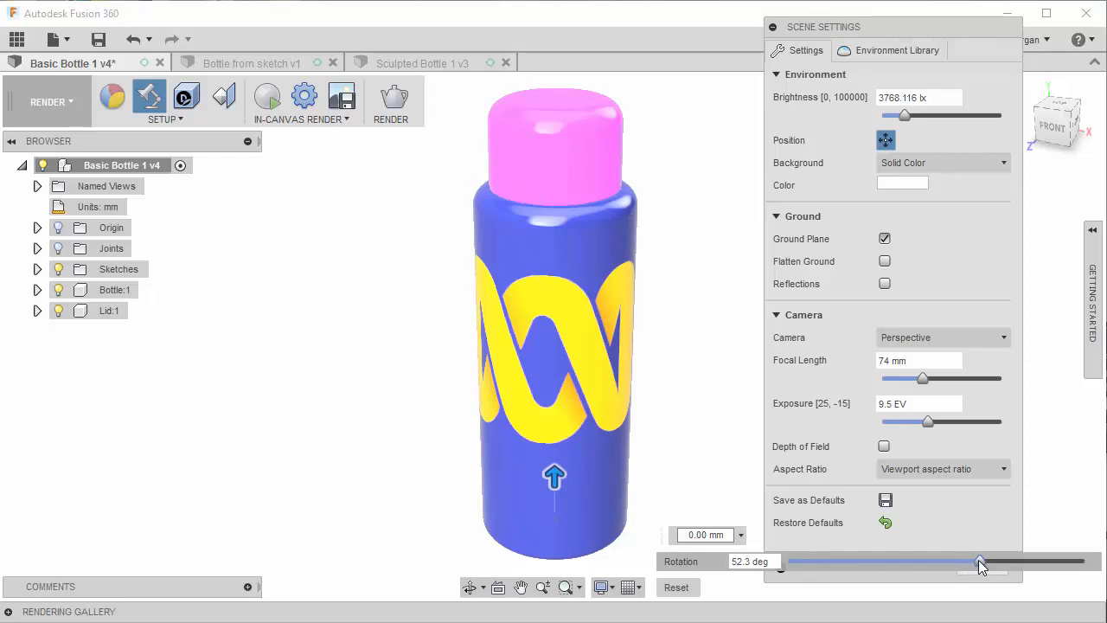
left_click_drag(978, 560, 1014, 554)
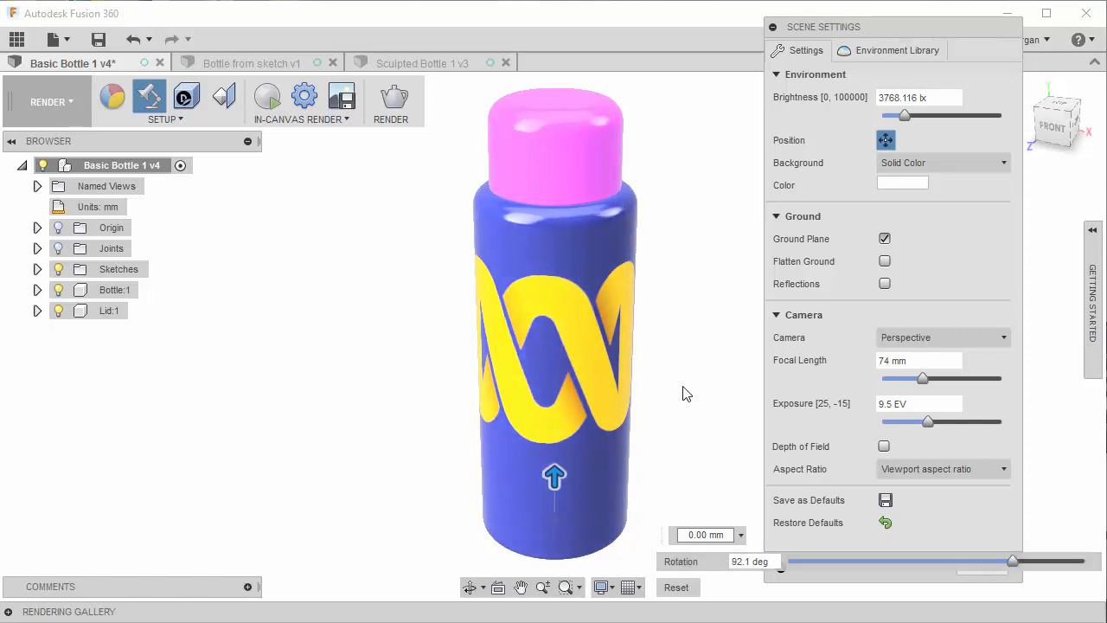
mouse_move(686, 394)
middle_mouse_down("shift")
mouse_move(695, 351)
mouse_move(645, 375)
mouse_move(639, 409)
mouse_move(702, 407)
middle_mouse_up("shift")
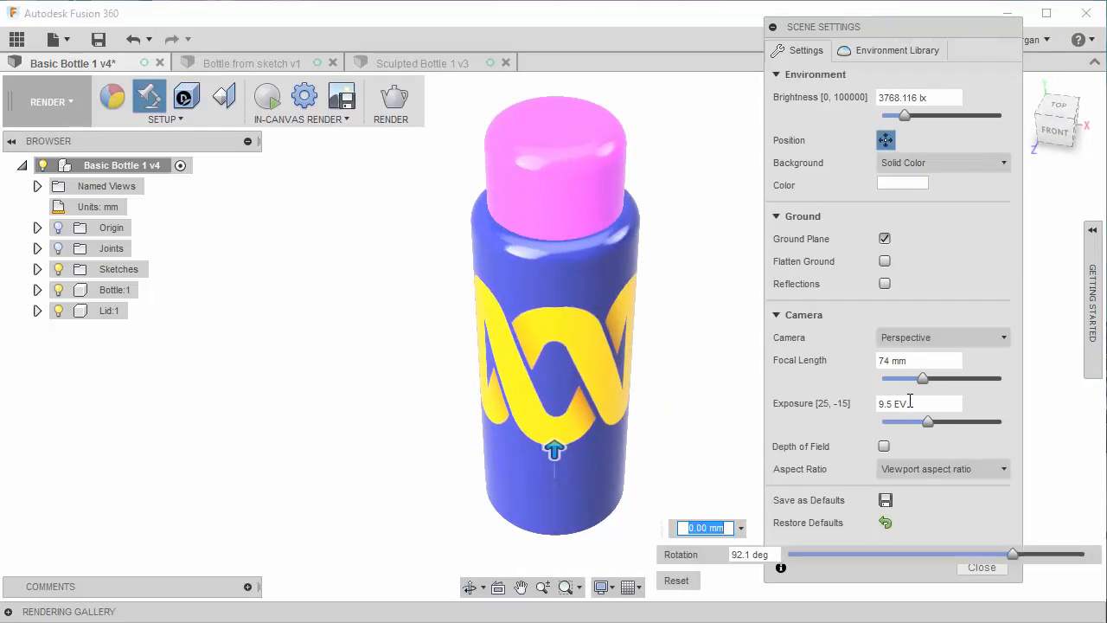
- Set the environment rotation to about 99.4 degrees and lower its brightness to about 2174 lx
left_click_drag(1013, 553, 1019, 551)
mouse_move(905, 117)
left_mouse_down()
mouse_move(917, 115)
mouse_move(896, 115)
left_mouse_up()
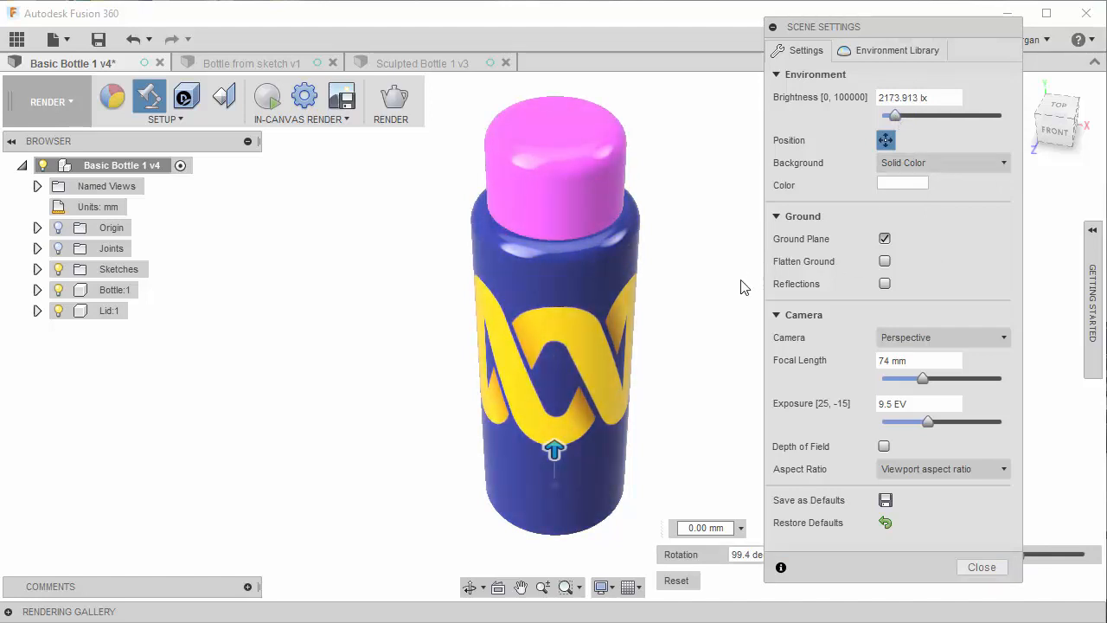
middle_click_drag(709, 307, 707, 283)
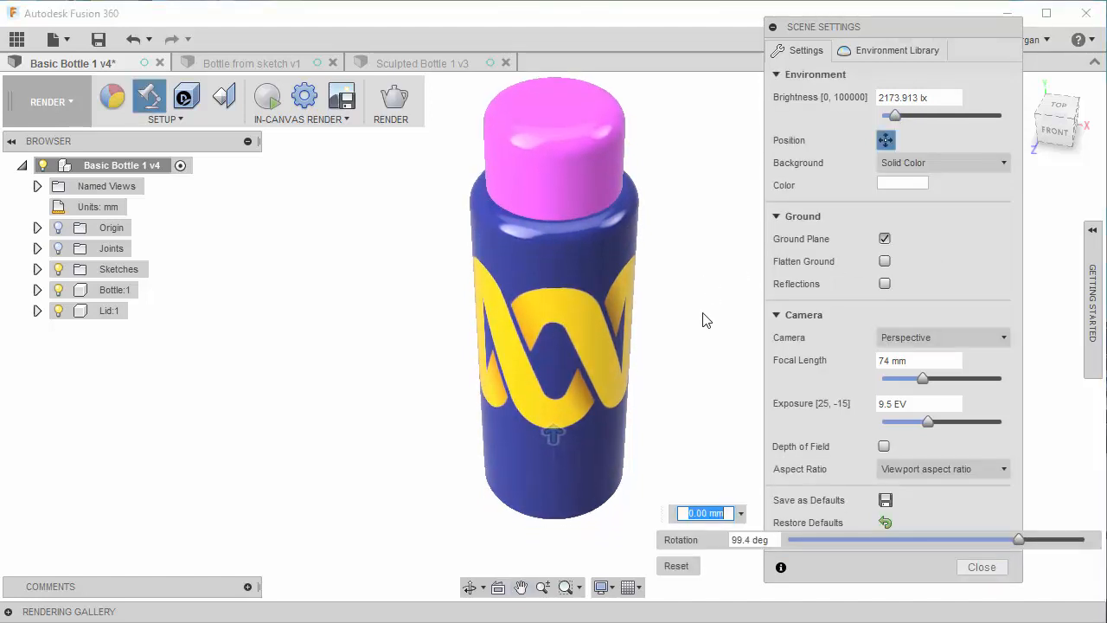